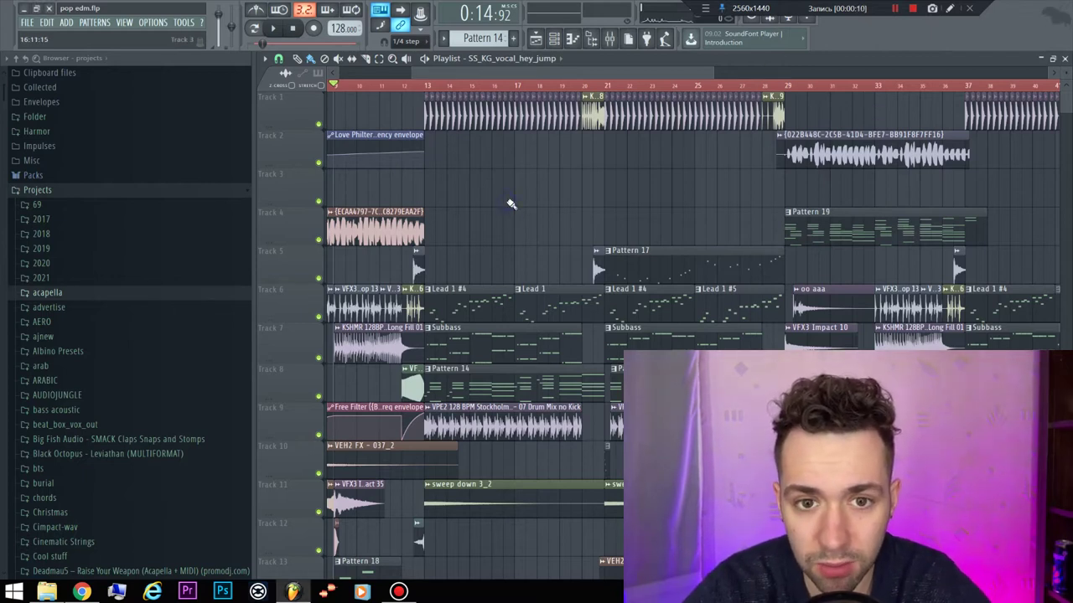
Play the pop EDM project from the start, briefly browse the utility commands, then stop
key(space)
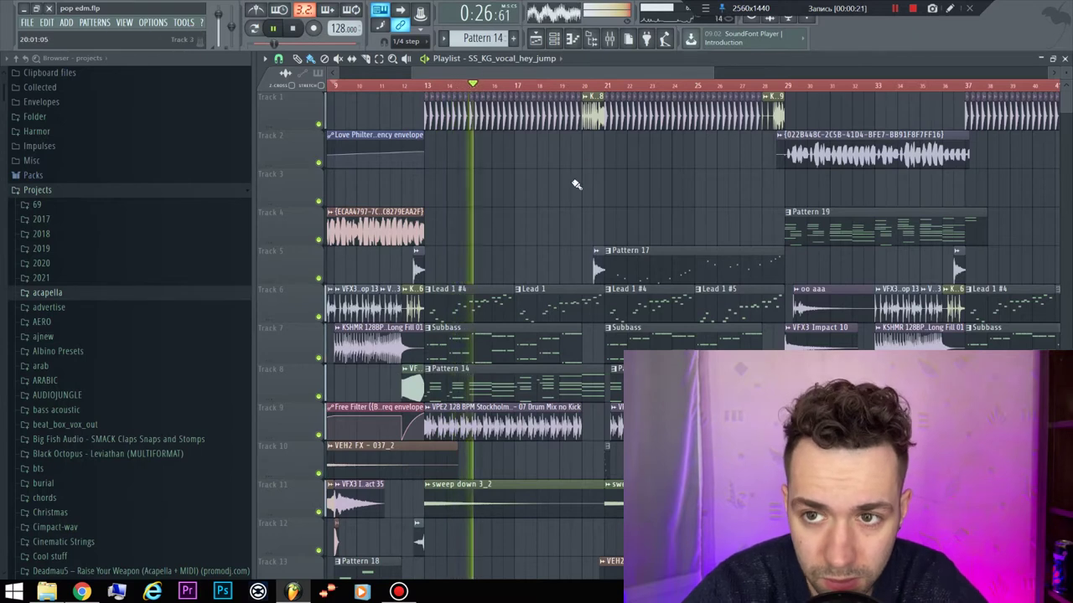
click(184, 22)
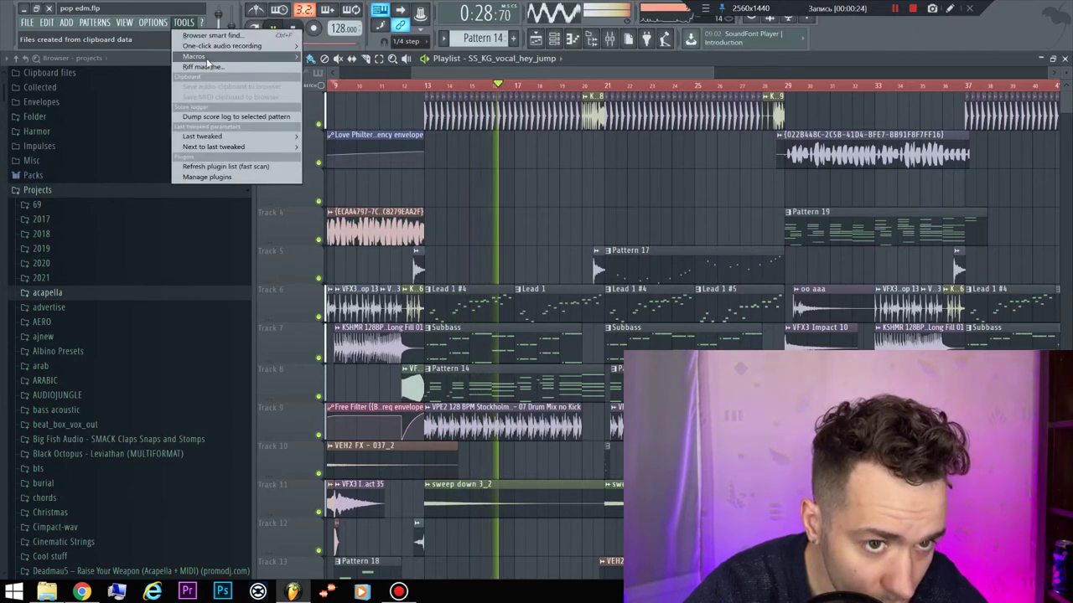
mouse_move(194, 56)
click(343, 140)
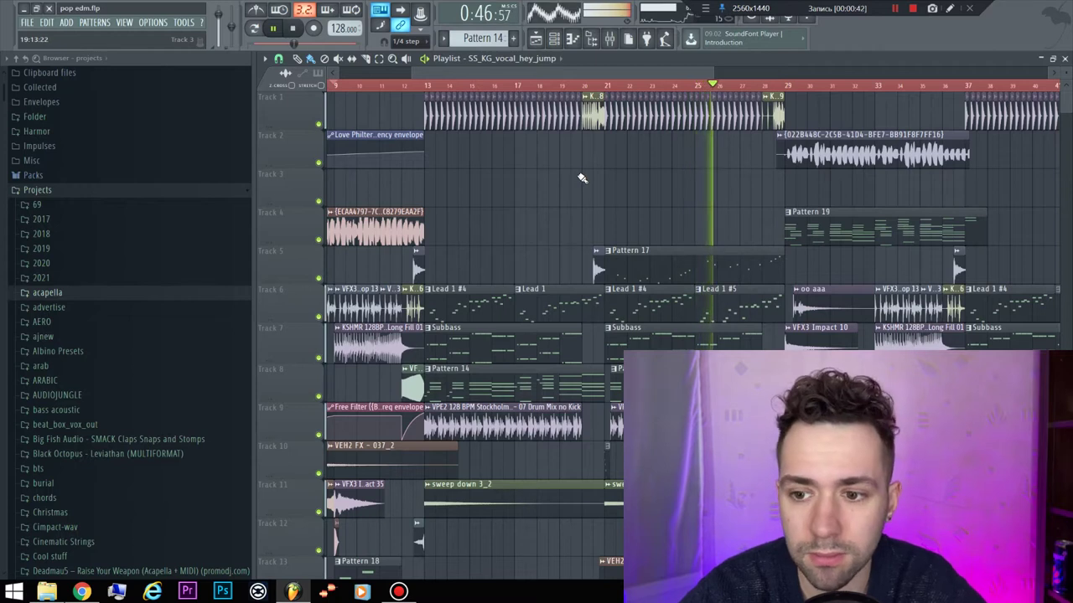
key(space)
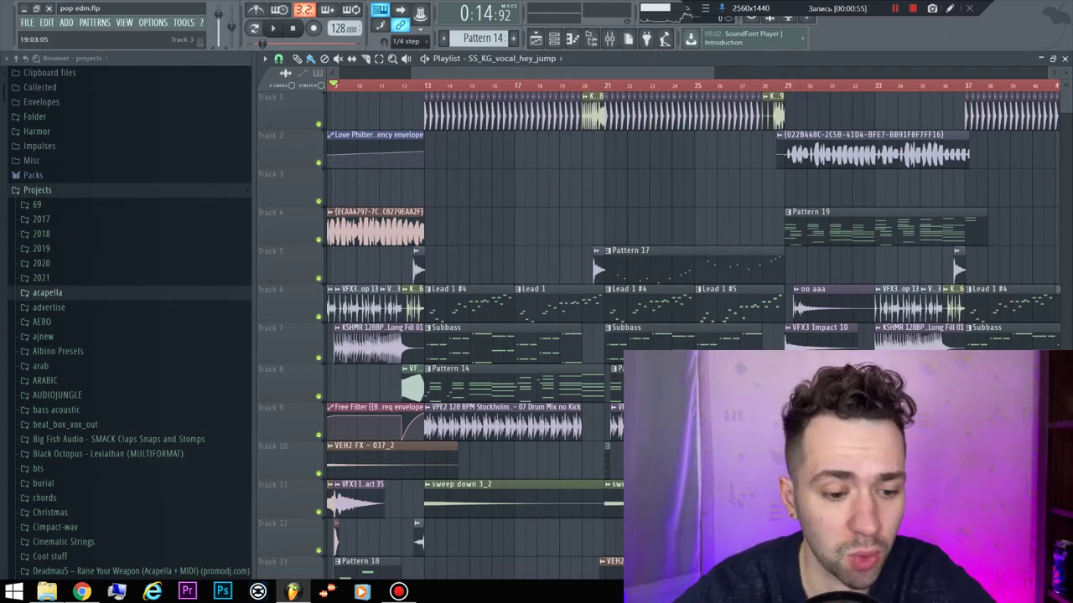
Open the OddVision Media YouTube channel in a new Chrome tab, check the AudioJungle tabs, minimize Chrome
click(80, 592)
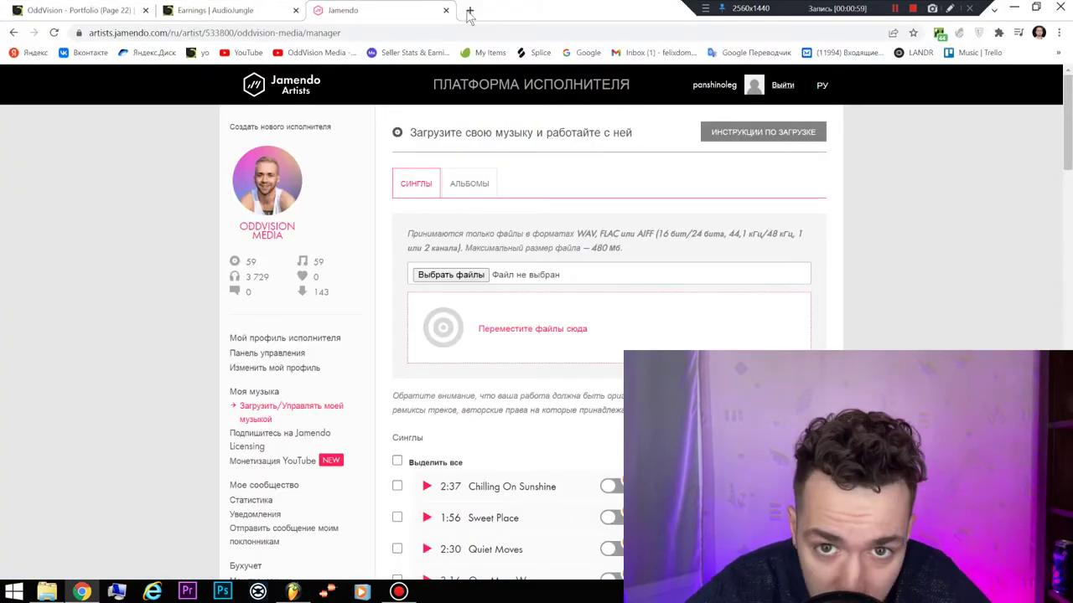
key(ctrl+t)
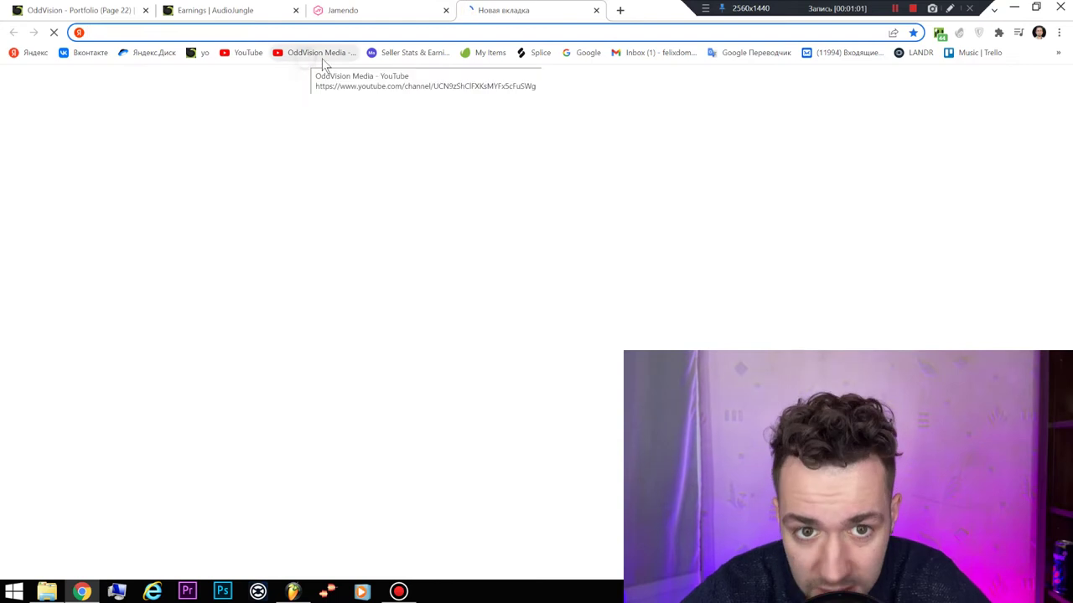
click(318, 54)
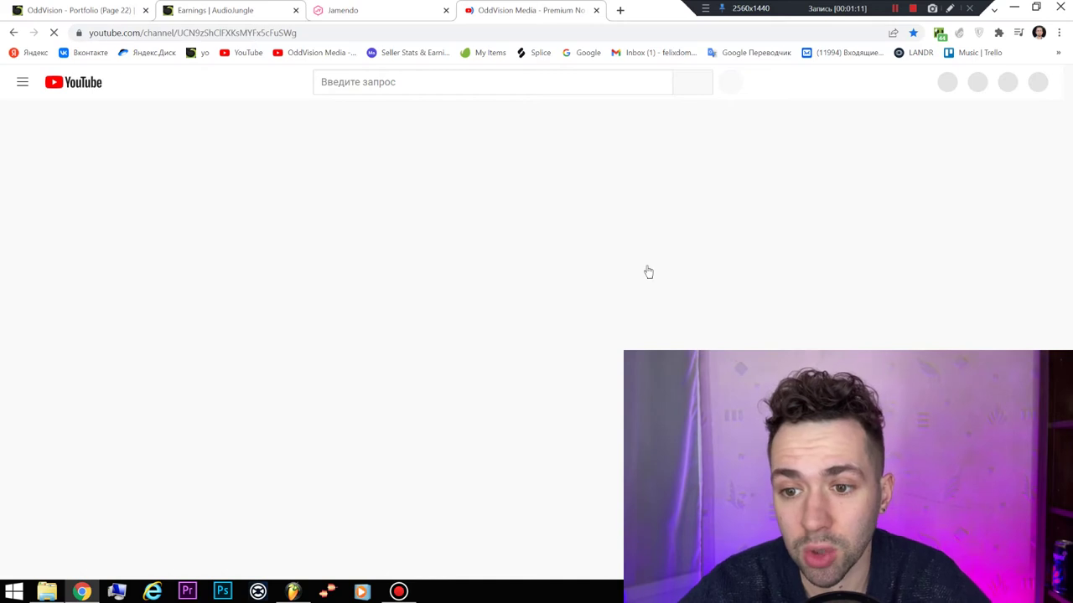
key(ctrl+2)
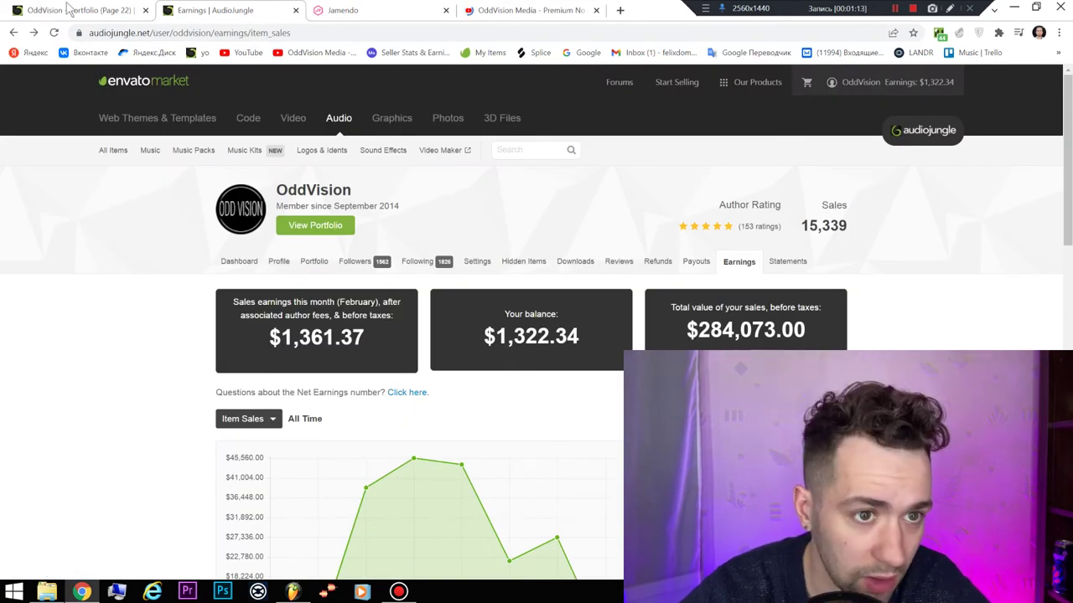
click(71, 10)
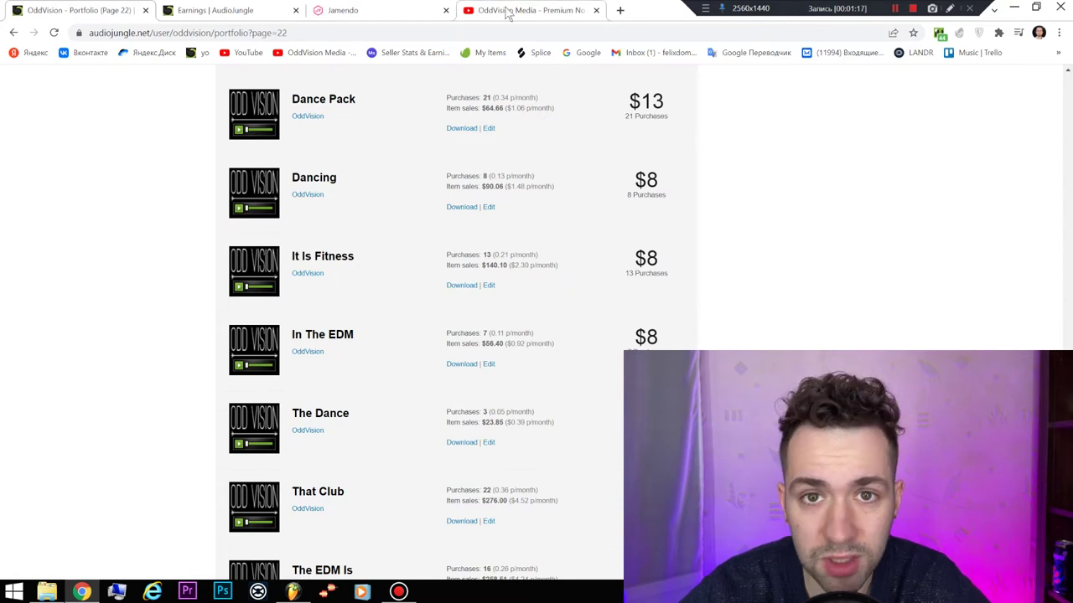
click(541, 10)
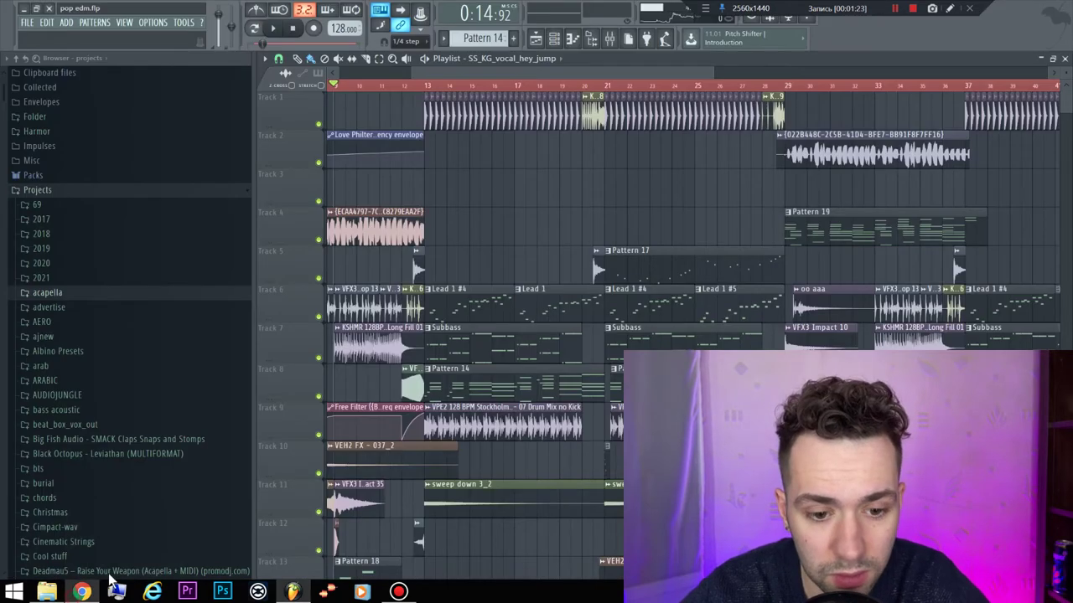
mouse_move(81, 591)
click(201, 524)
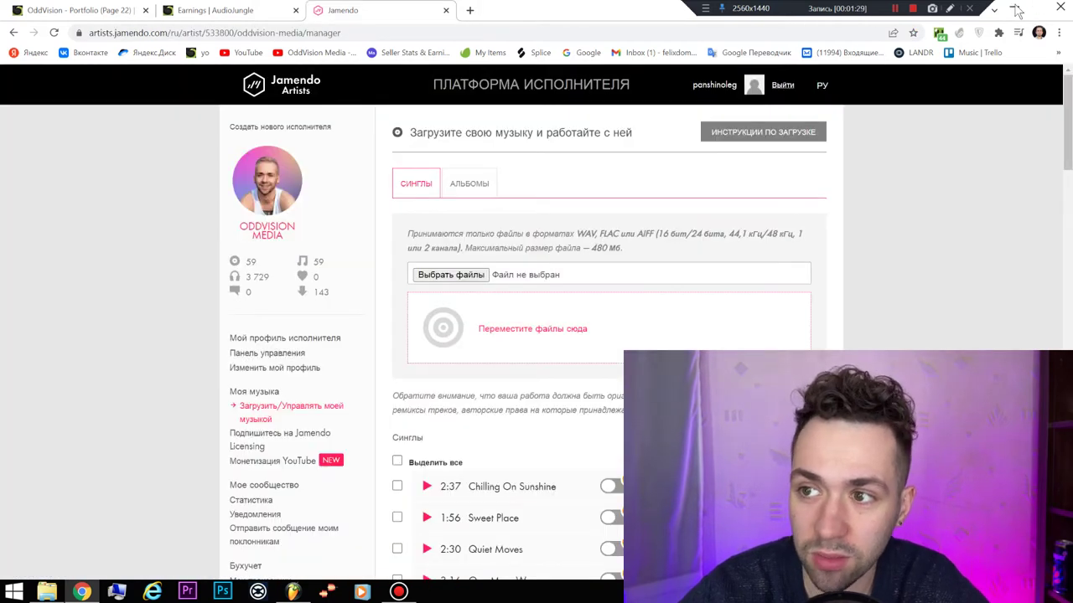
click(1015, 7)
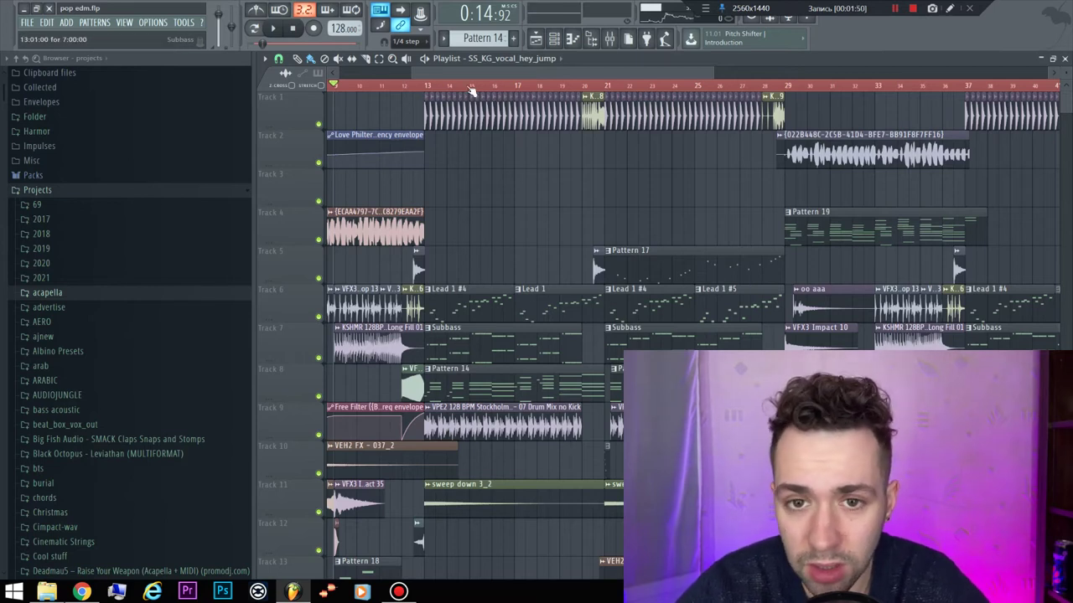
Solo track 1 and add track 6, auditioning them together from bar 13
click(427, 88)
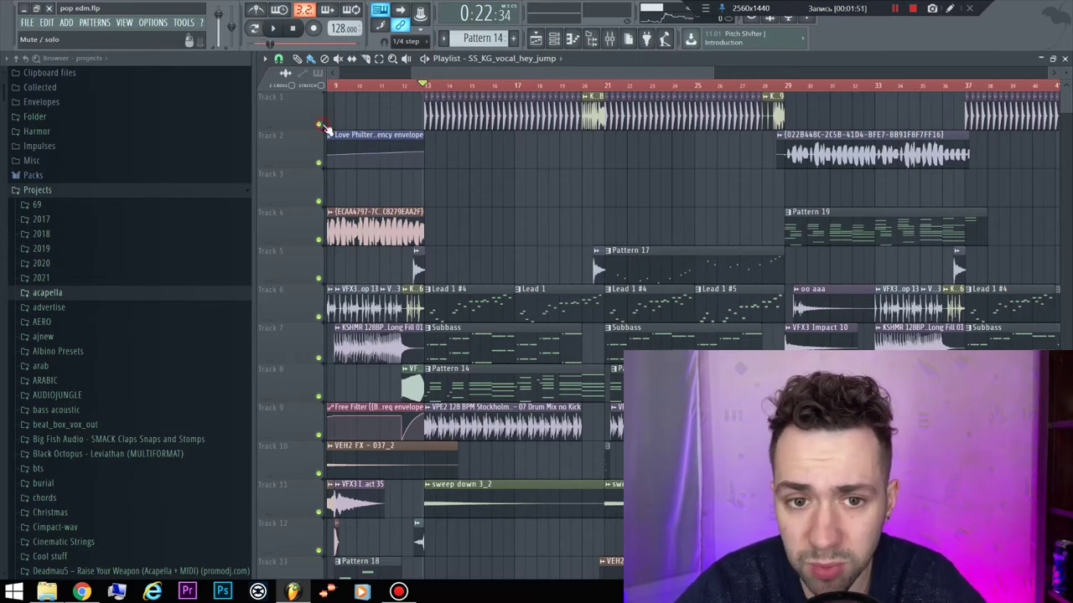
right_click(318, 124)
key(space)
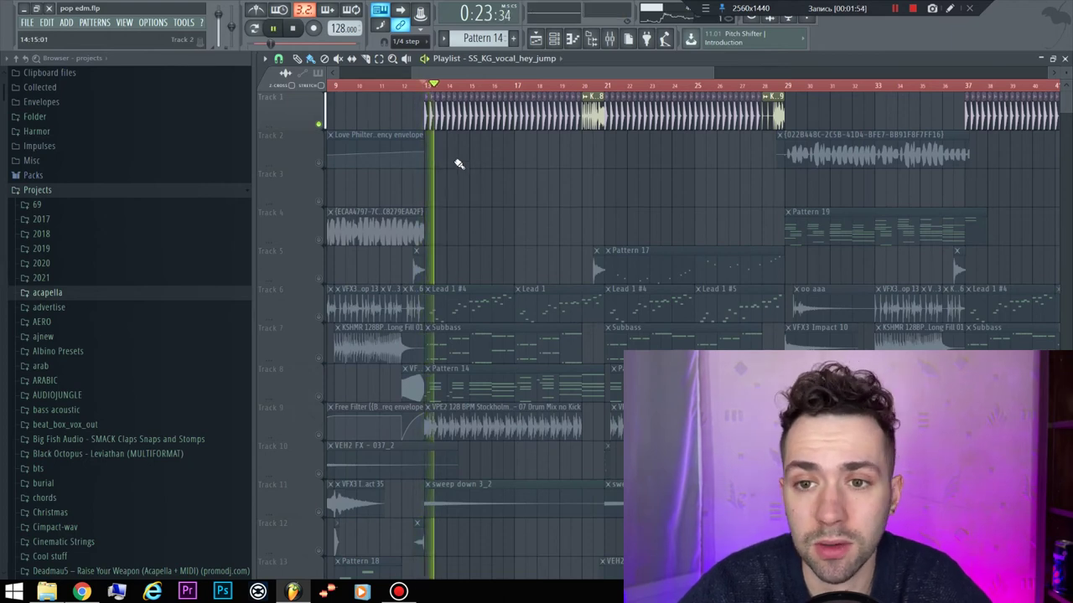
key(space)
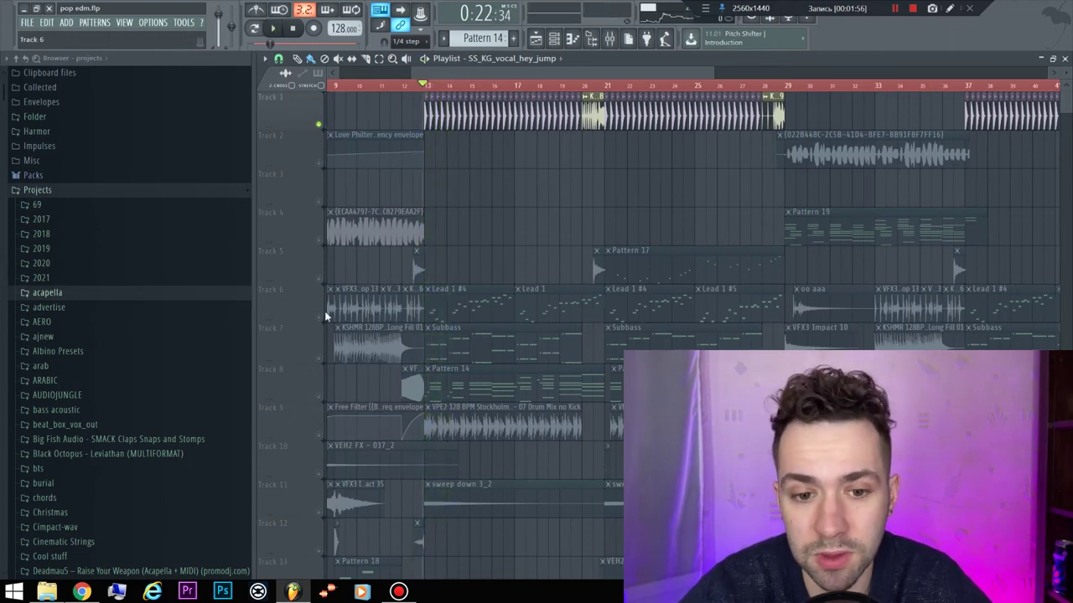
click(319, 319)
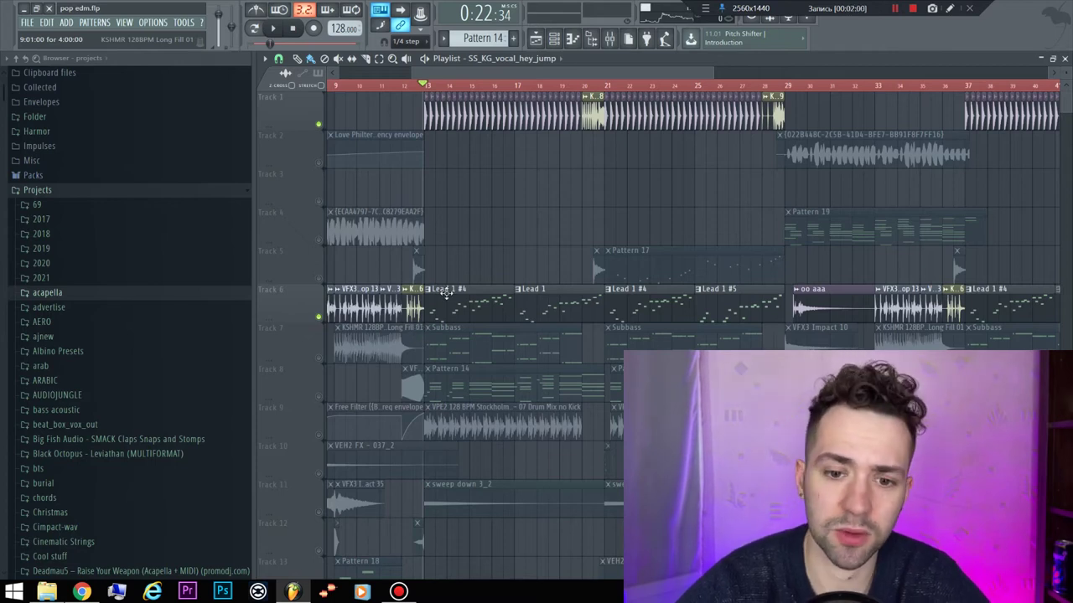
key(space)
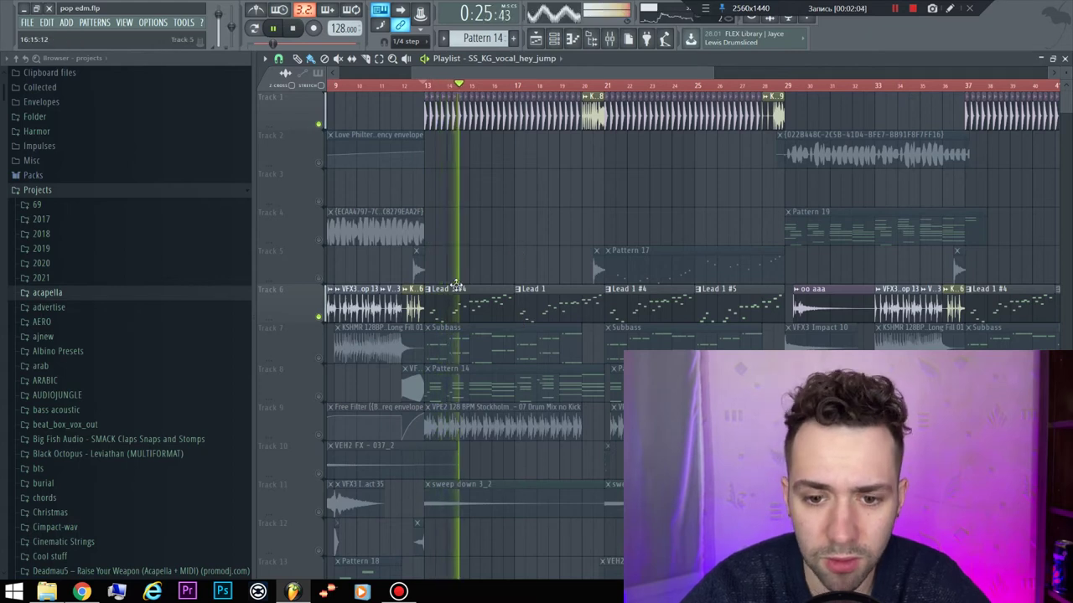
Open the Lead 1 #4 notes, peek at Sylenth1 settings, then unmute track 7 and resume playback
double_click(467, 307)
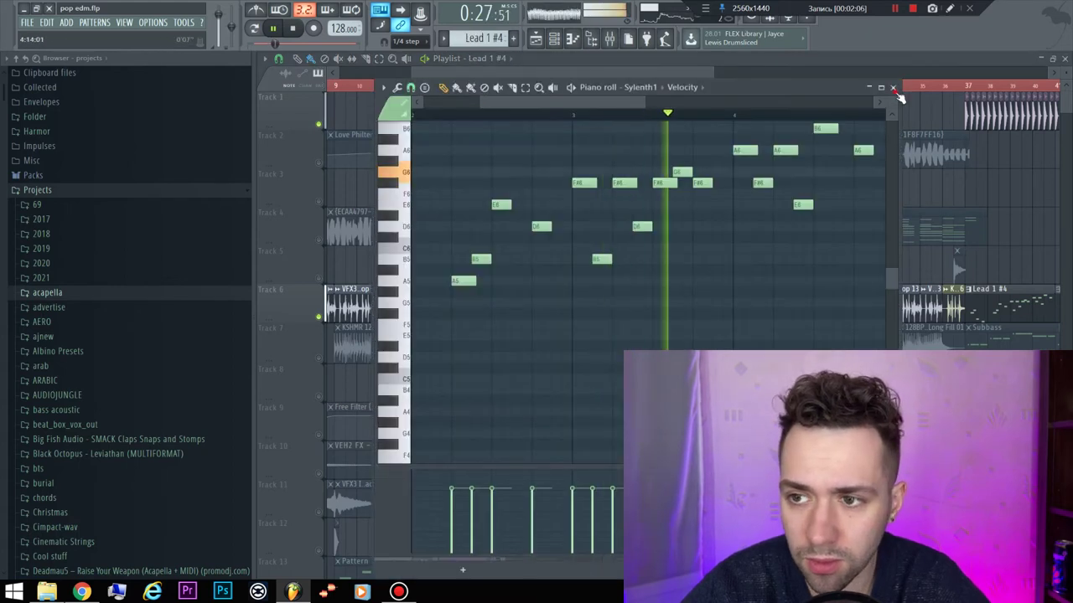
key(F6)
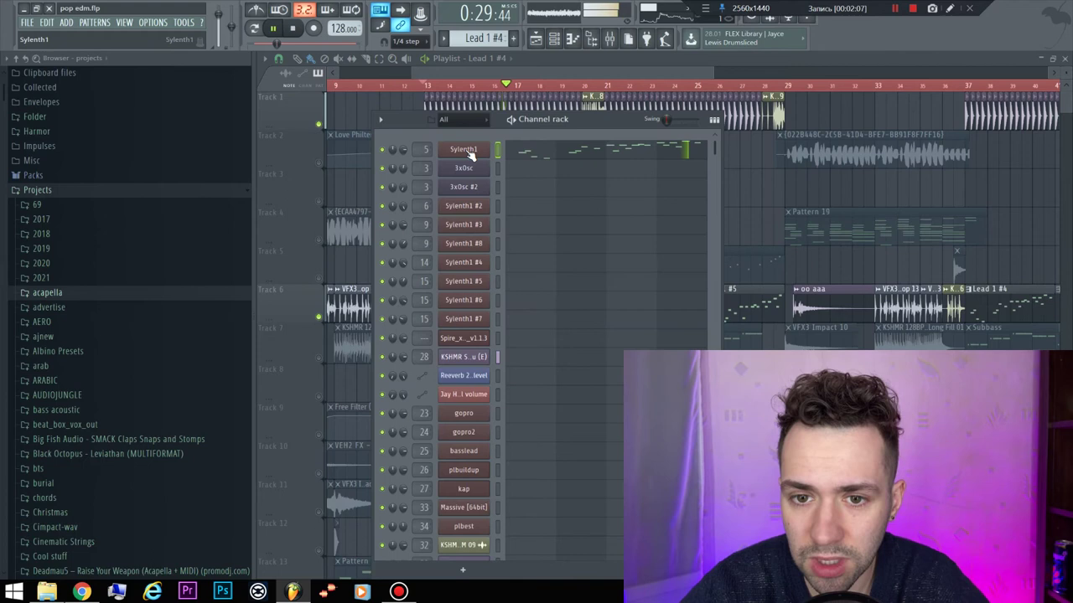
click(467, 151)
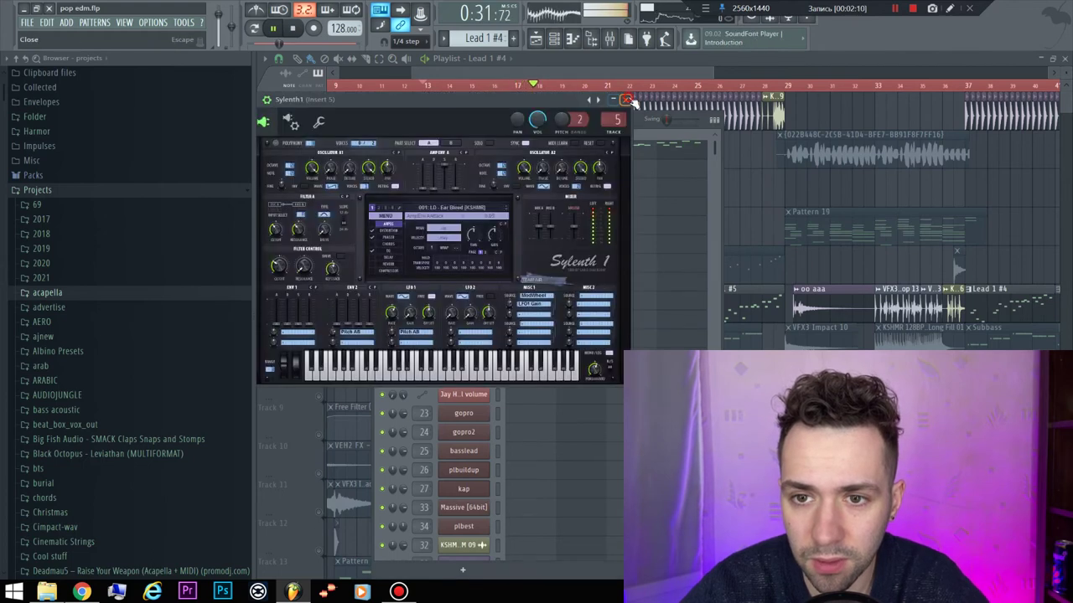
click(627, 99)
key(F6)
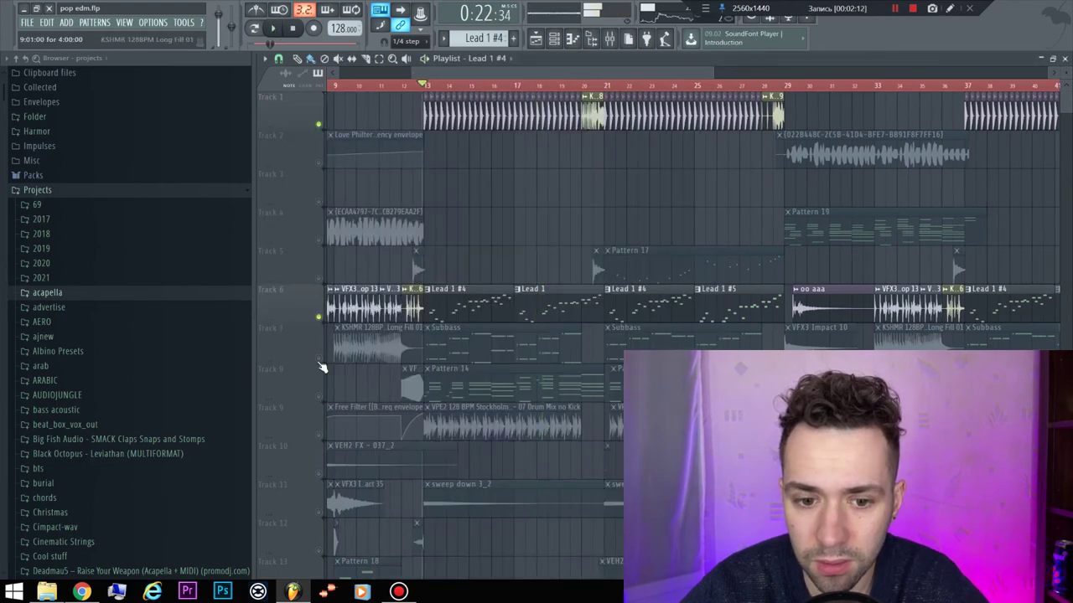
click(319, 360)
key(space)
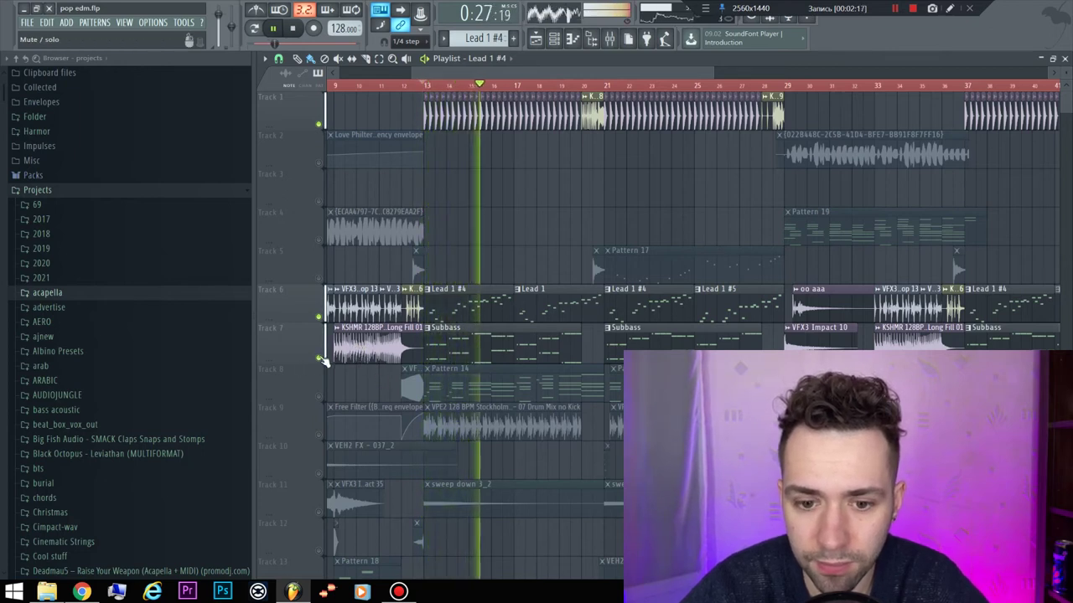
Solo track 8 and open its Pattern 14 in the channel rack
right_click(319, 399)
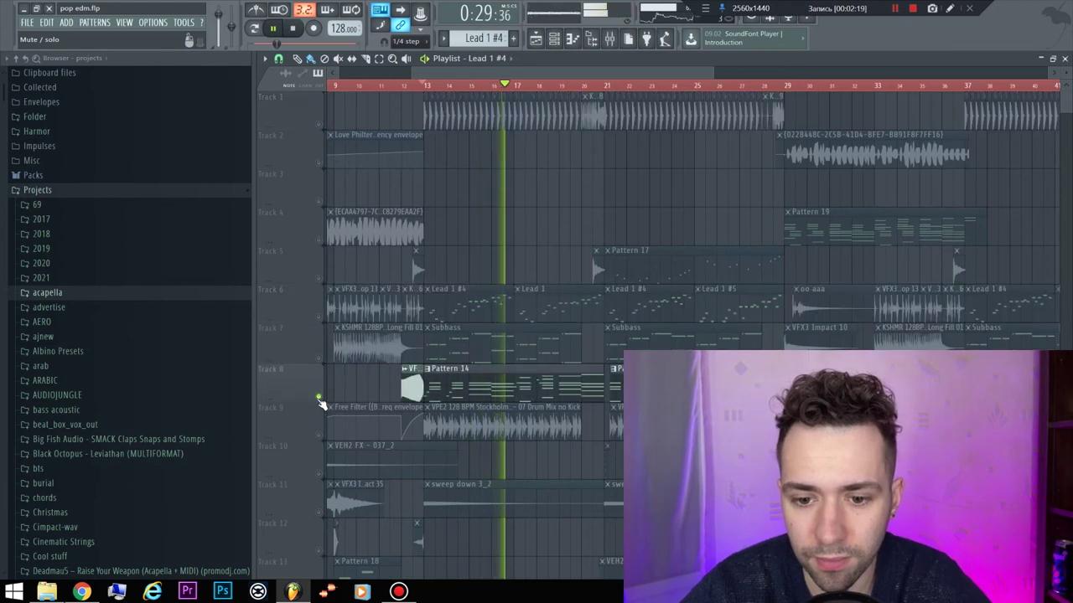
click(491, 394)
key(F7)
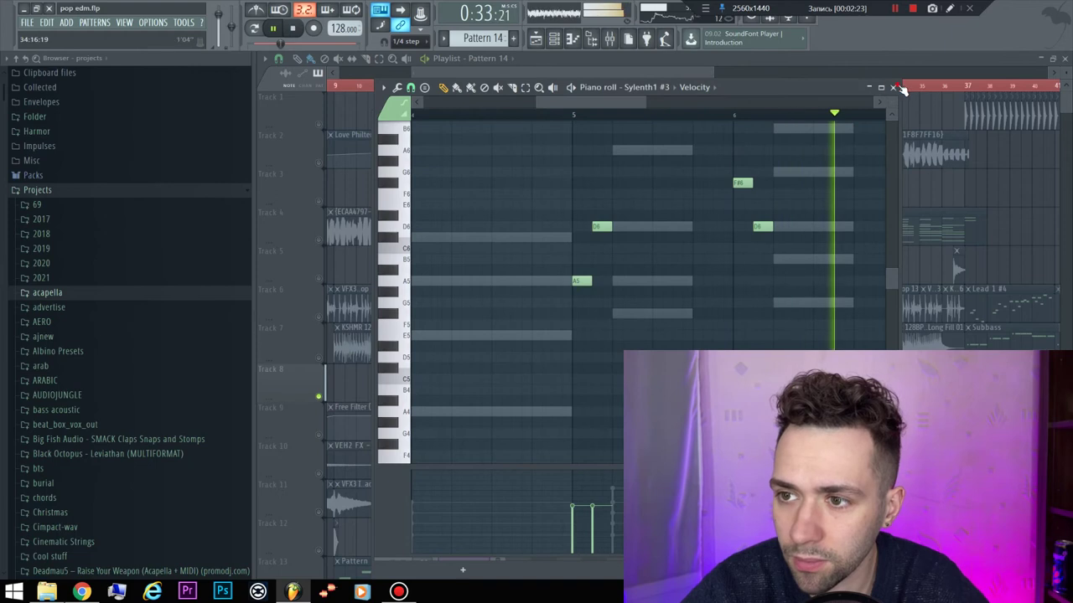
key(F6)
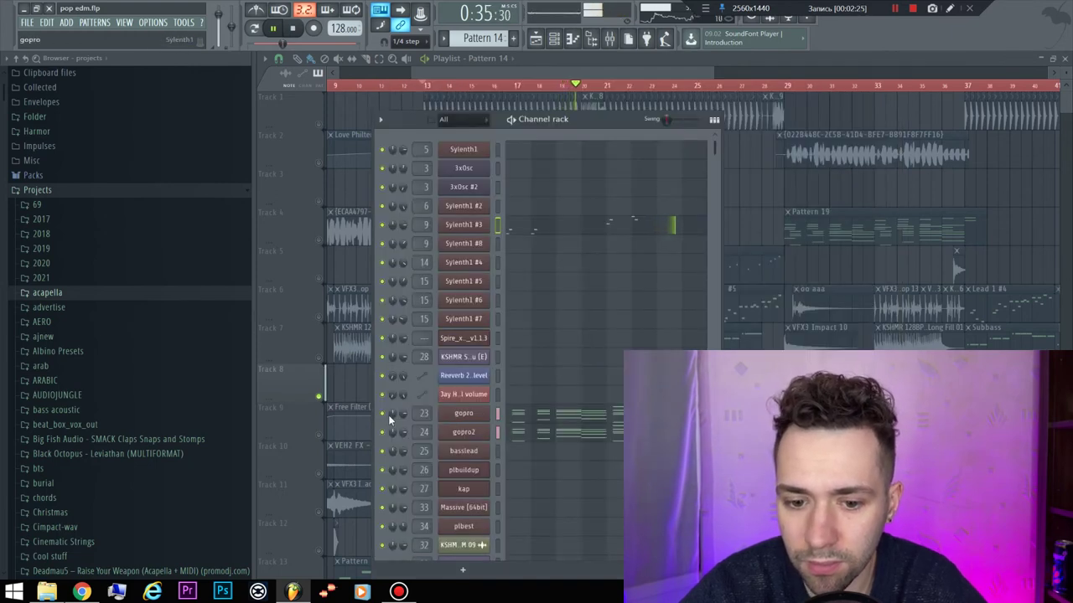
Mute Sylenth1 #3, enable gopro and gopro2, clear the solo, then stop and close the rack
click(382, 224)
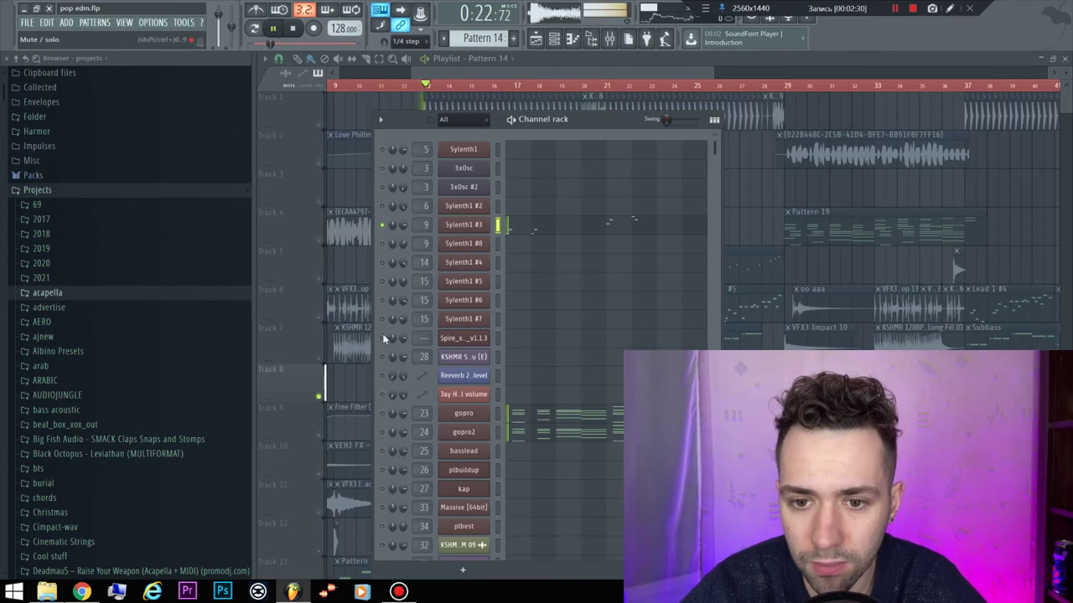
click(382, 413)
key(space)
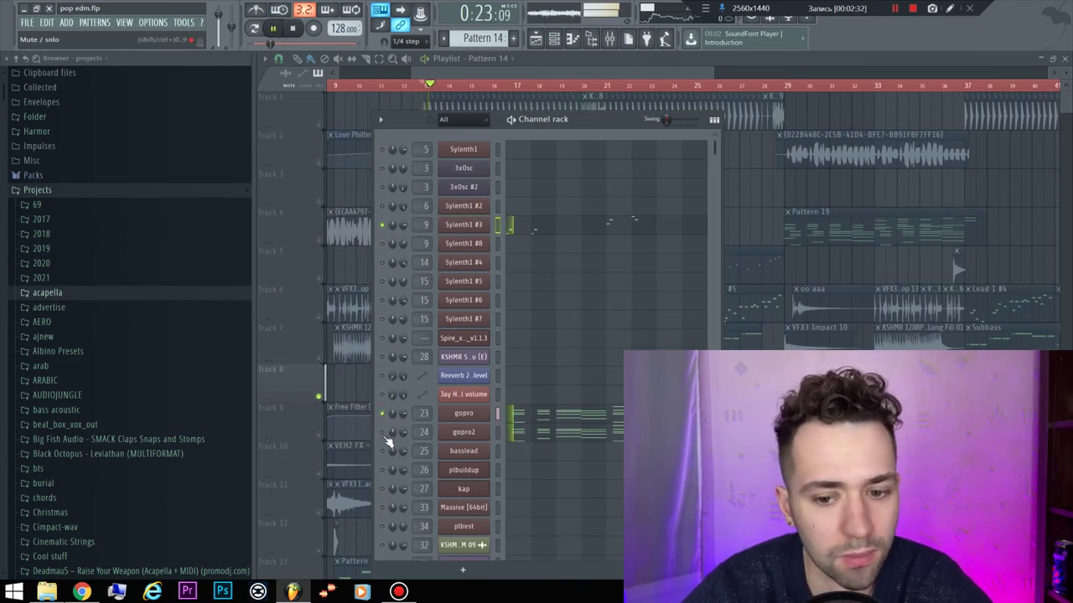
click(383, 432)
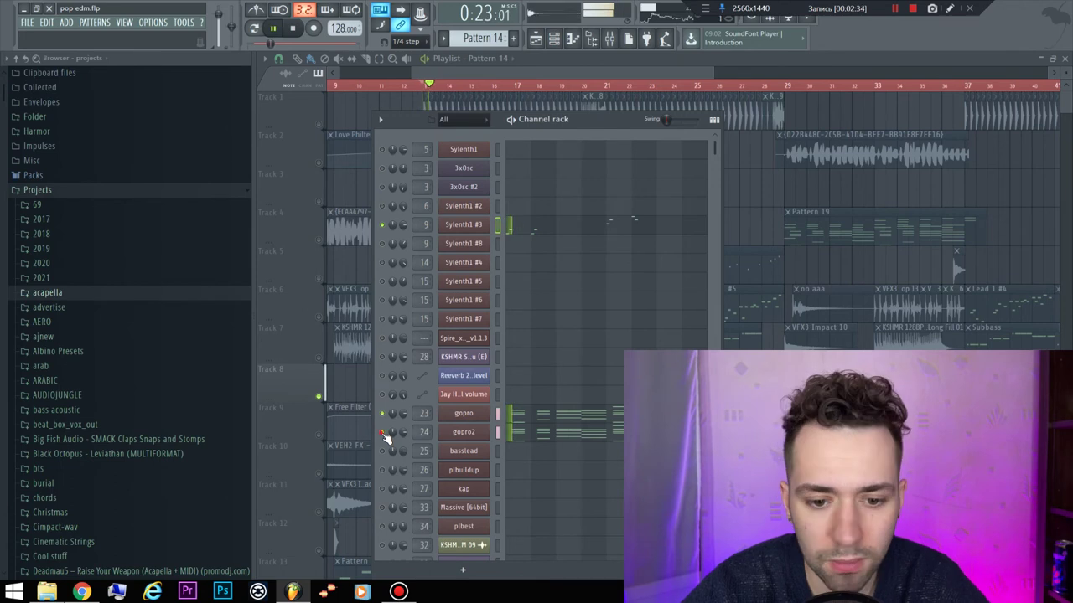
right_click(383, 432)
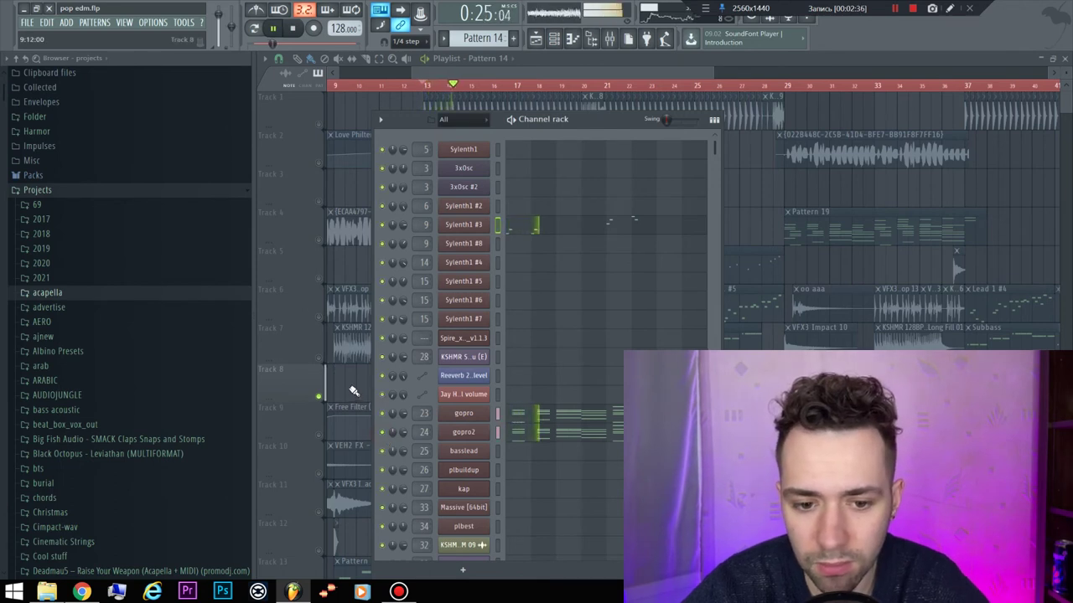
key(space)
key(F6)
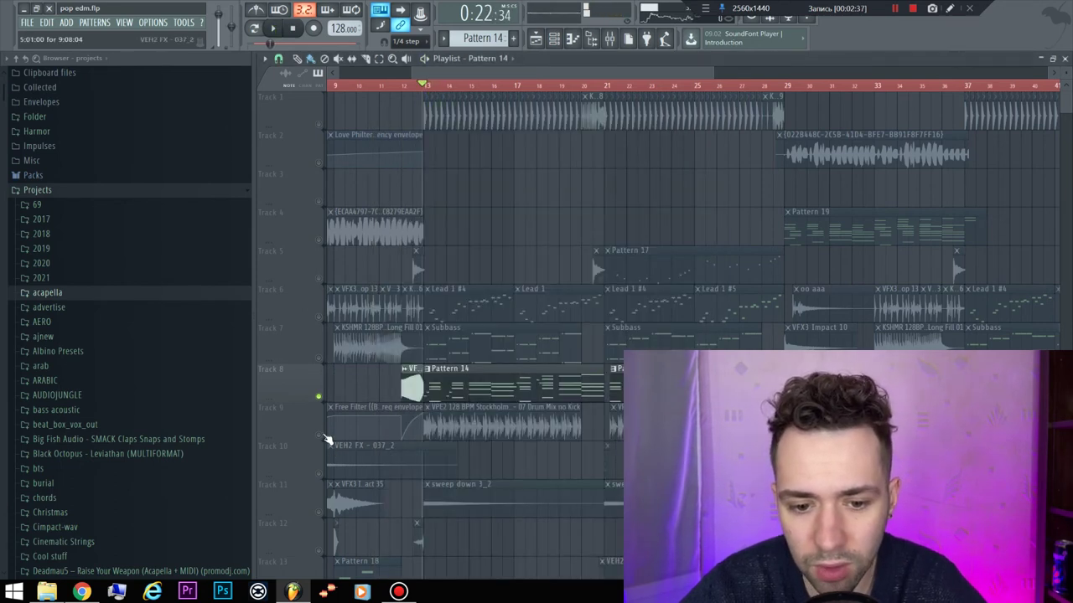
Solo Track 9, bring Track 1 back, unsolo everything, play from bar 21, then zoom out the playlist
click(327, 440)
key(space)
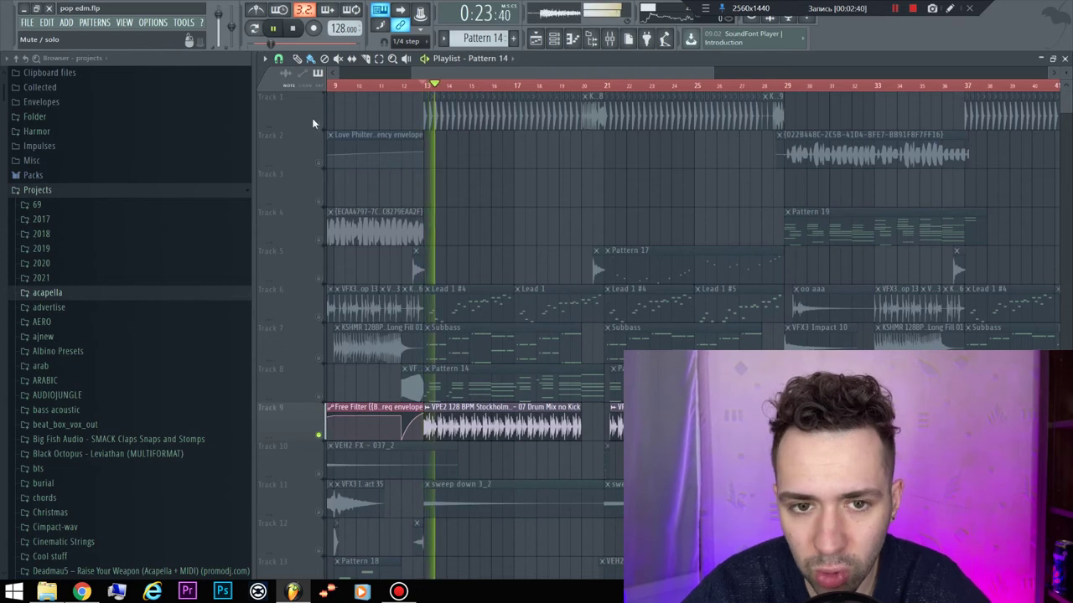
click(320, 126)
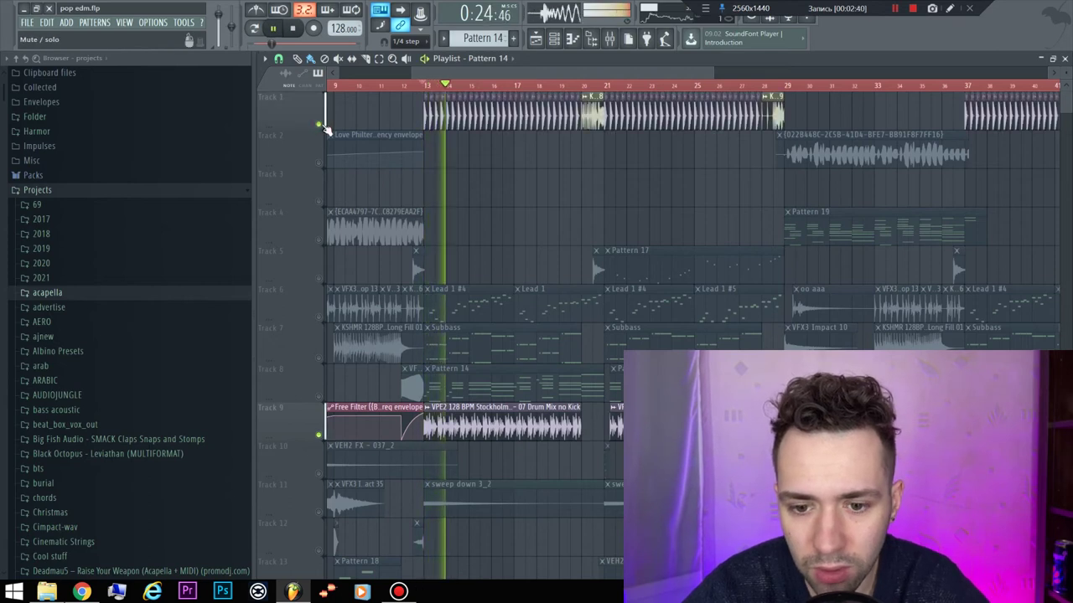
right_click(319, 436)
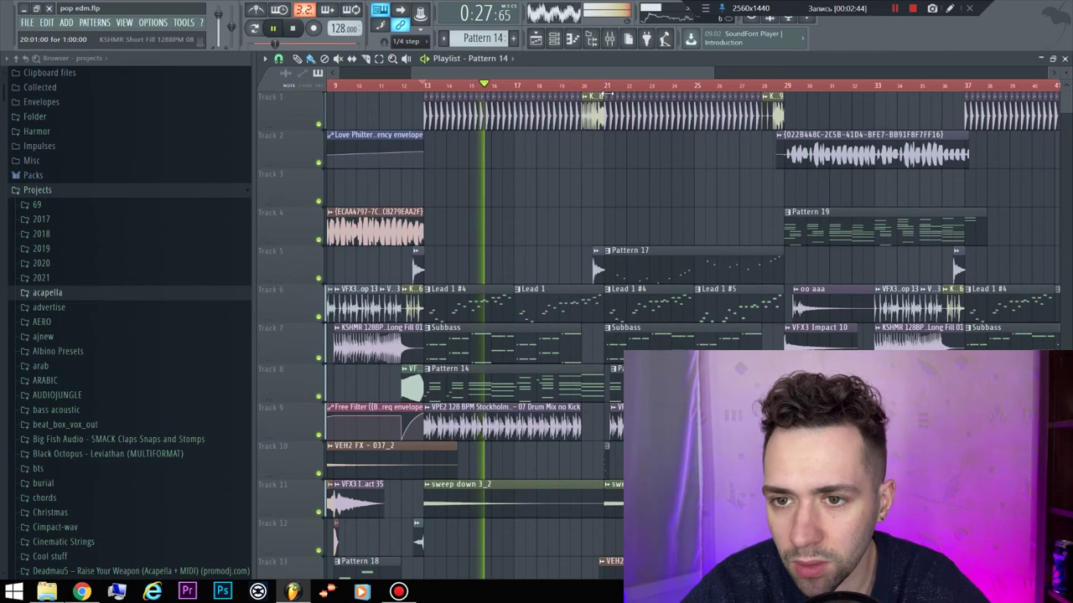
click(605, 87)
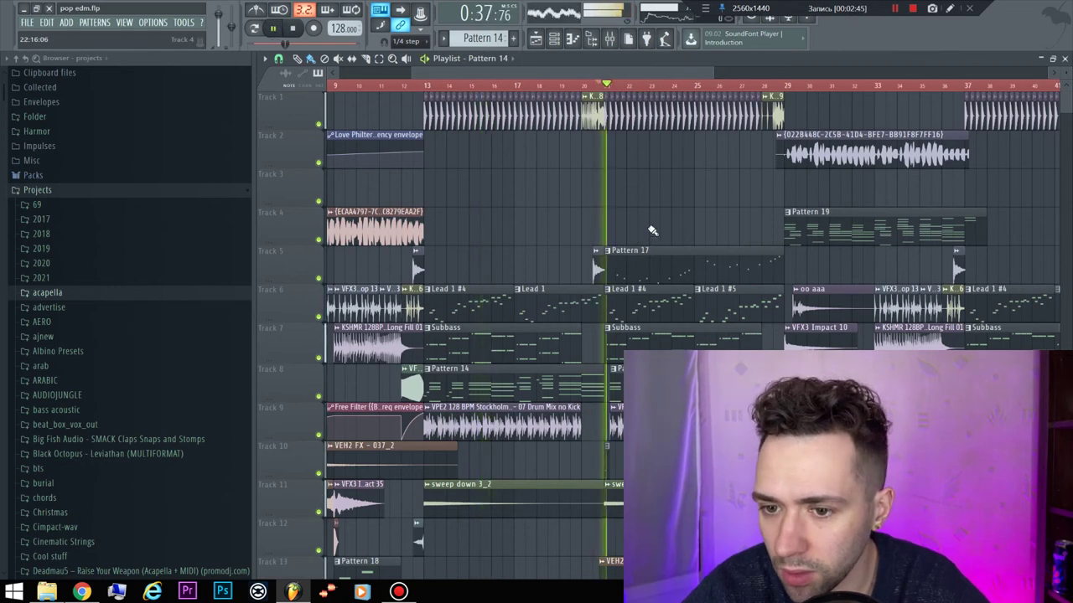
key(space)
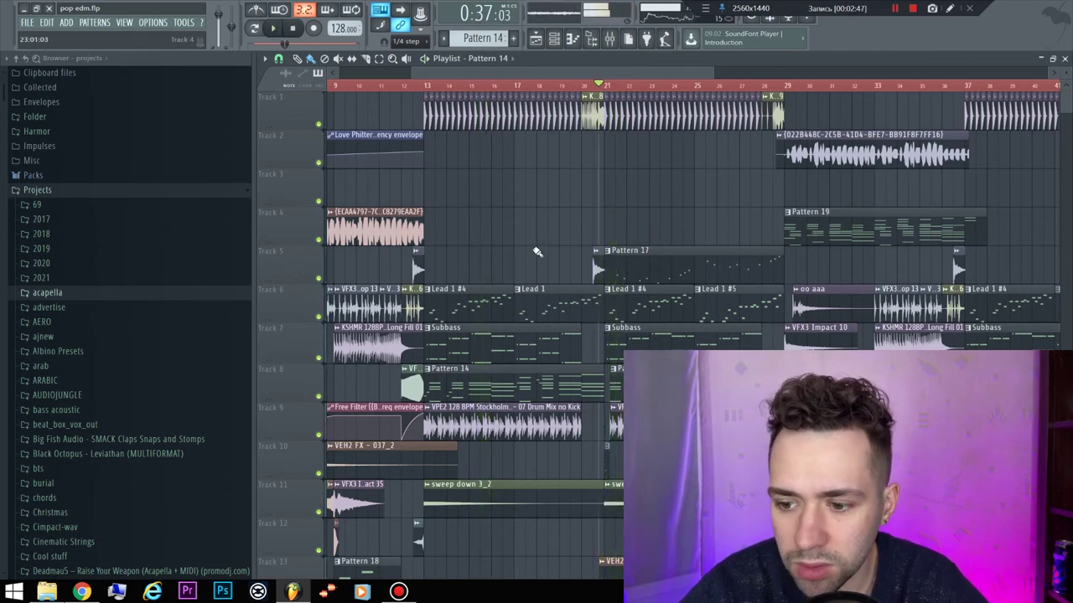
ctrl+scroll(536, 251, down, 3)
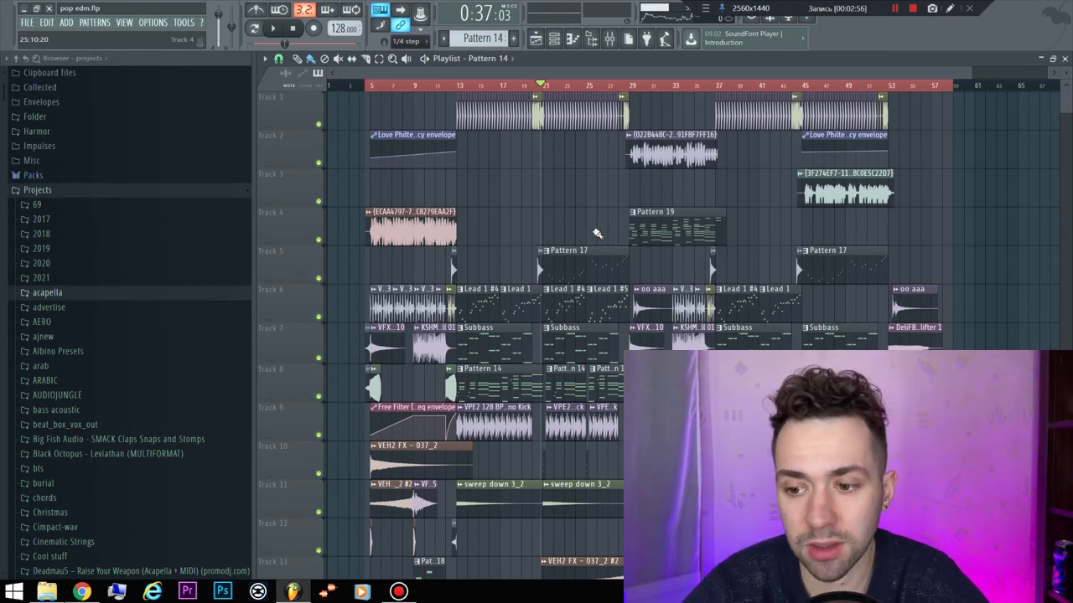
Minimize FL Studio and scroll through the Jamendo Artists page listing singles like Chilling On Sunshine
click(25, 9)
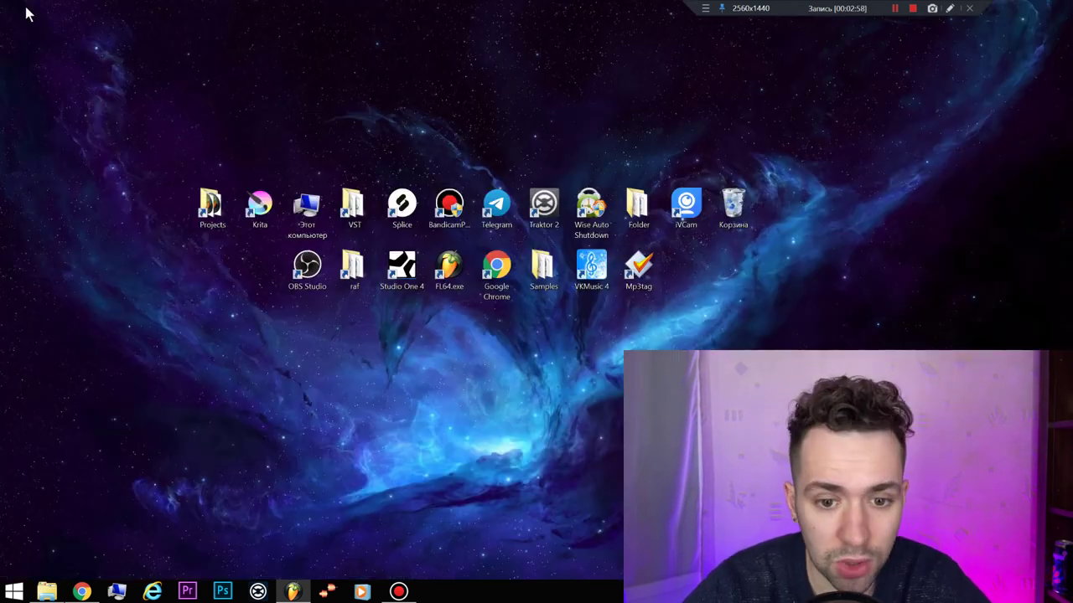
click(302, 592)
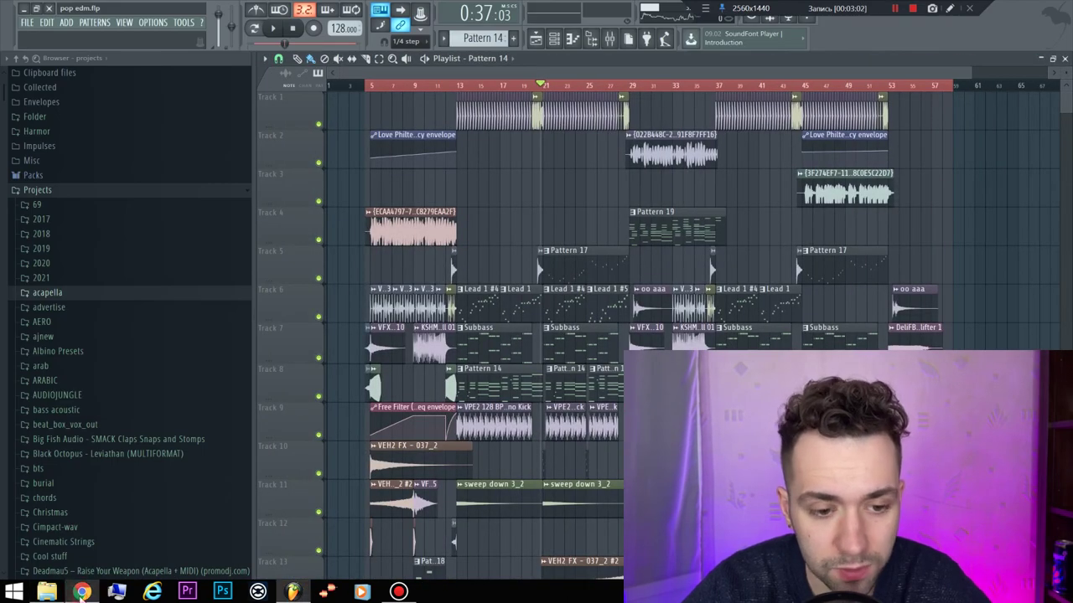
click(81, 593)
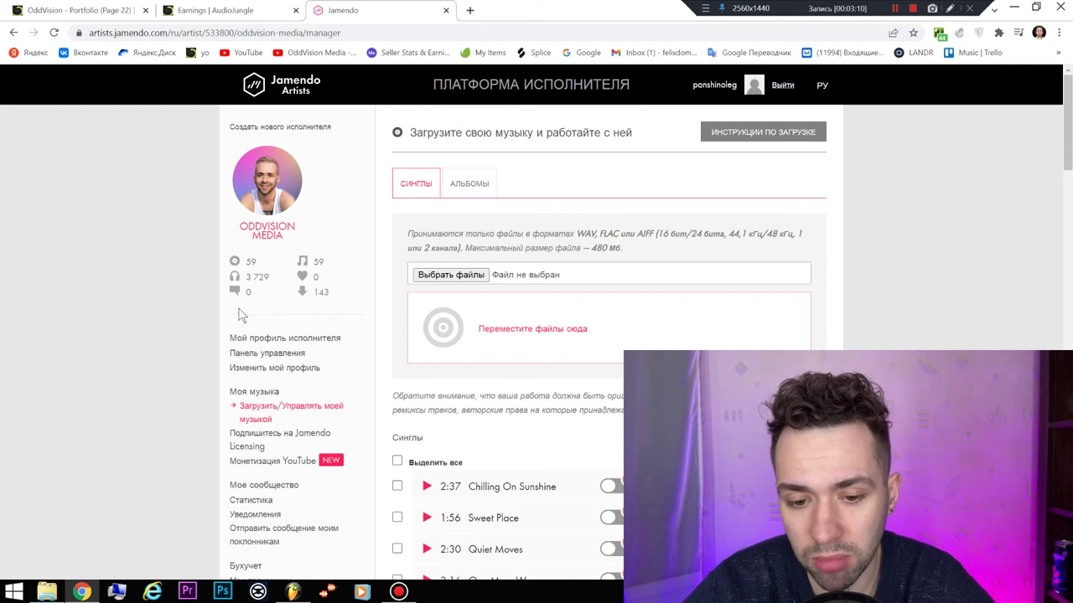
scroll(319, 348, down, 2)
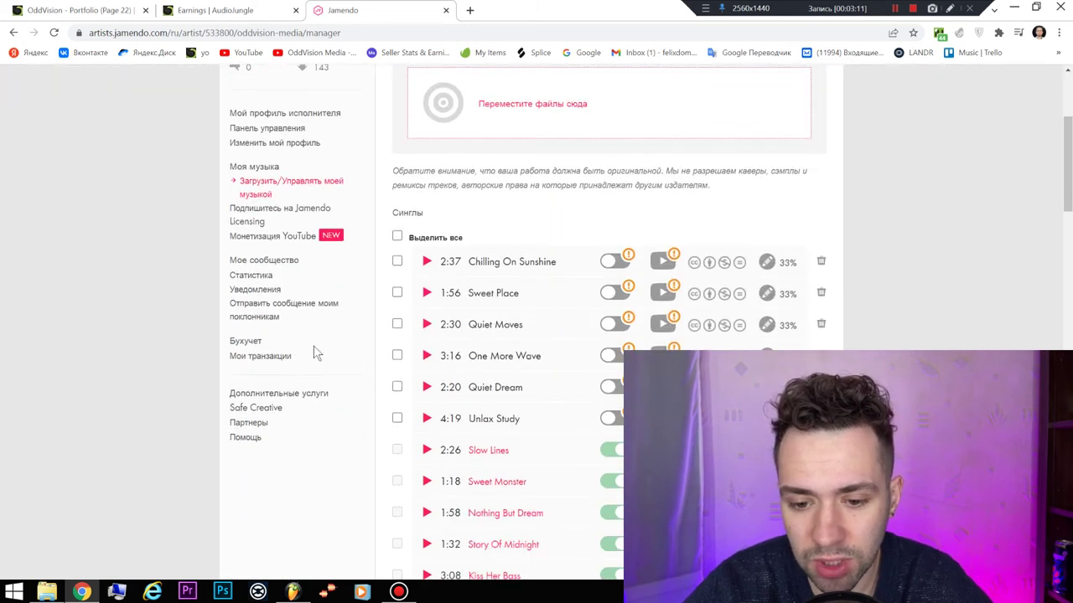
scroll(326, 347, down, 4)
scroll(326, 347, up, 8)
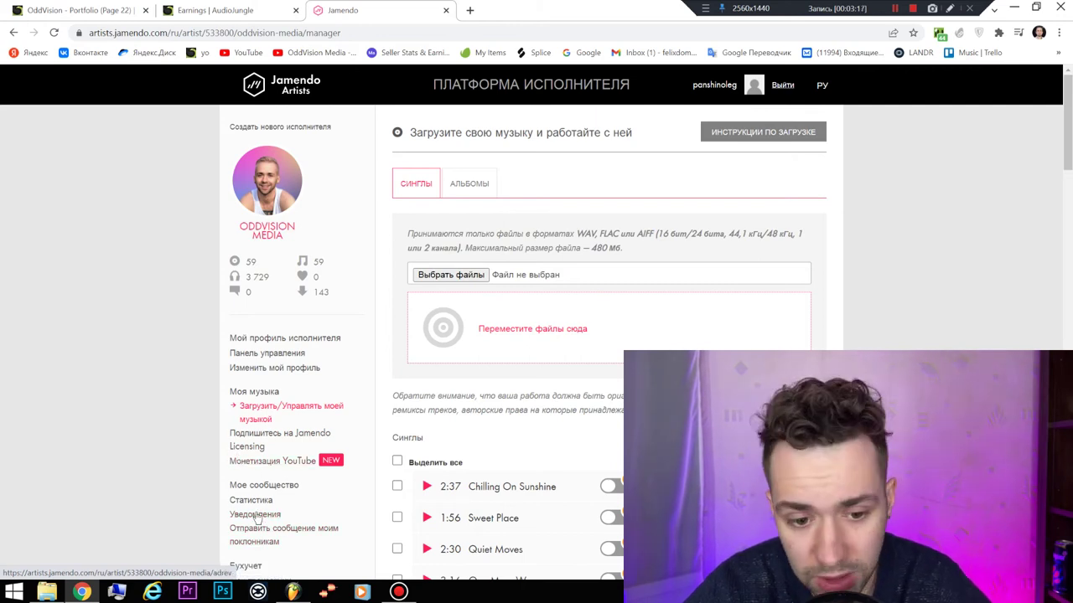
scroll(257, 518, down, 2)
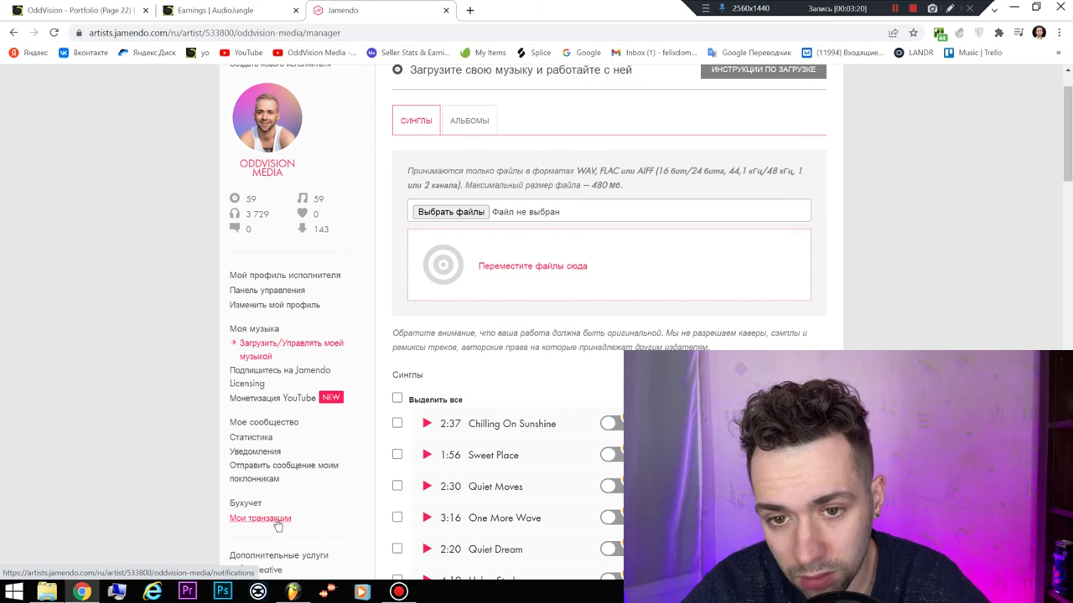
Open 'Мои транзакции' and scroll the payments page showing the 14,03 € balance and two licences
click(277, 520)
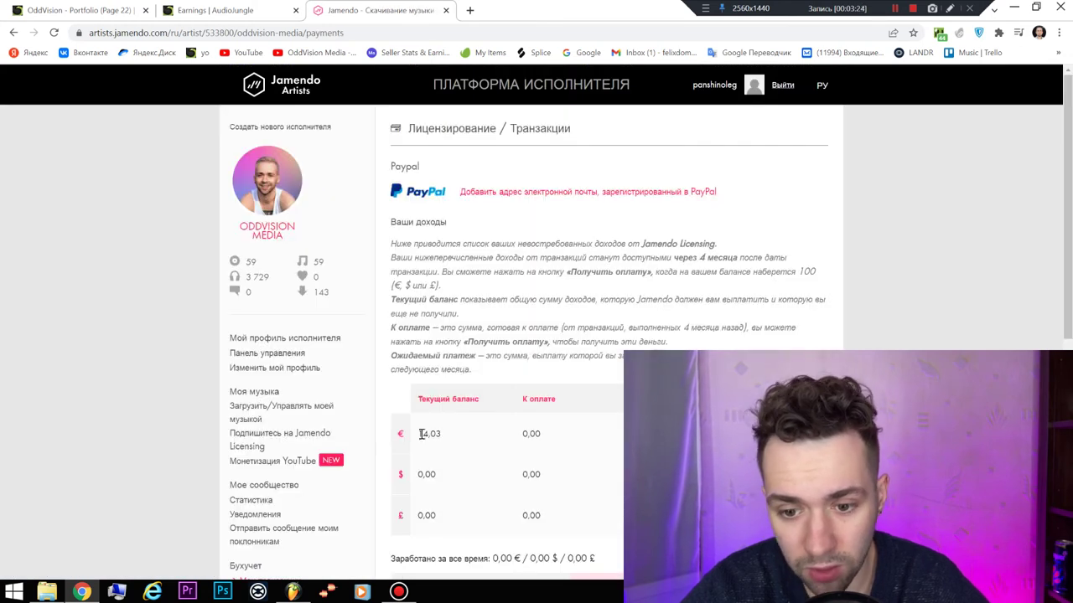
scroll(423, 434, down, 1)
scroll(423, 434, down, 3)
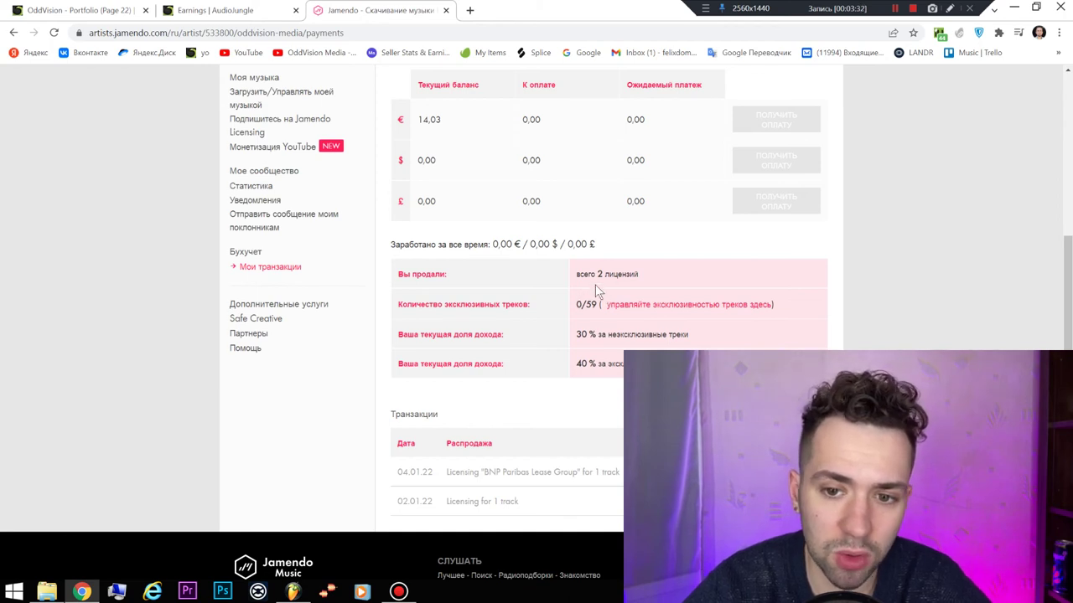
scroll(595, 285, up, 4)
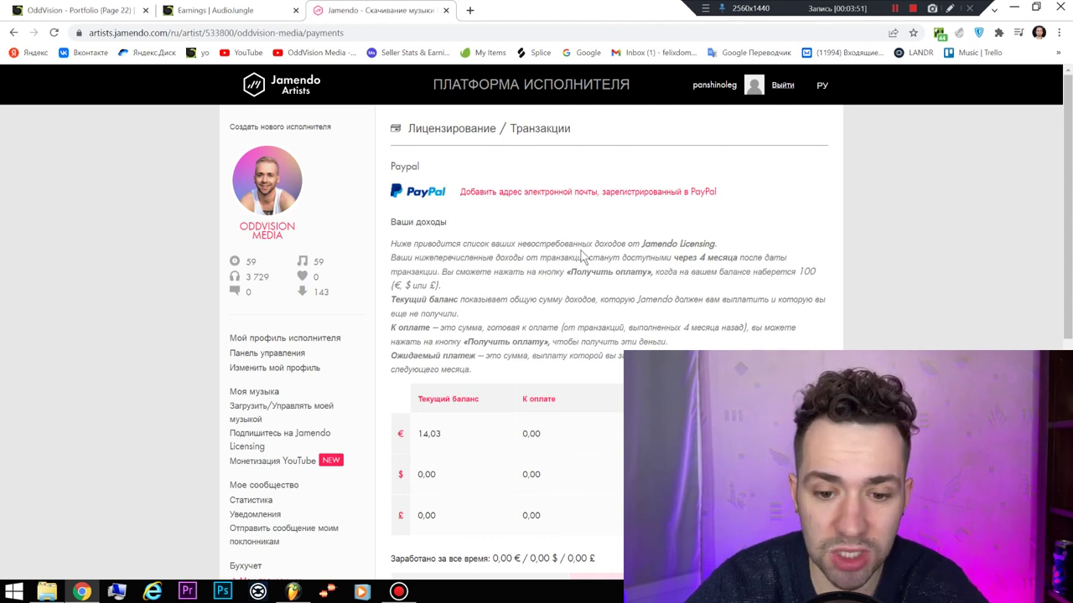
scroll(599, 327, down, 2)
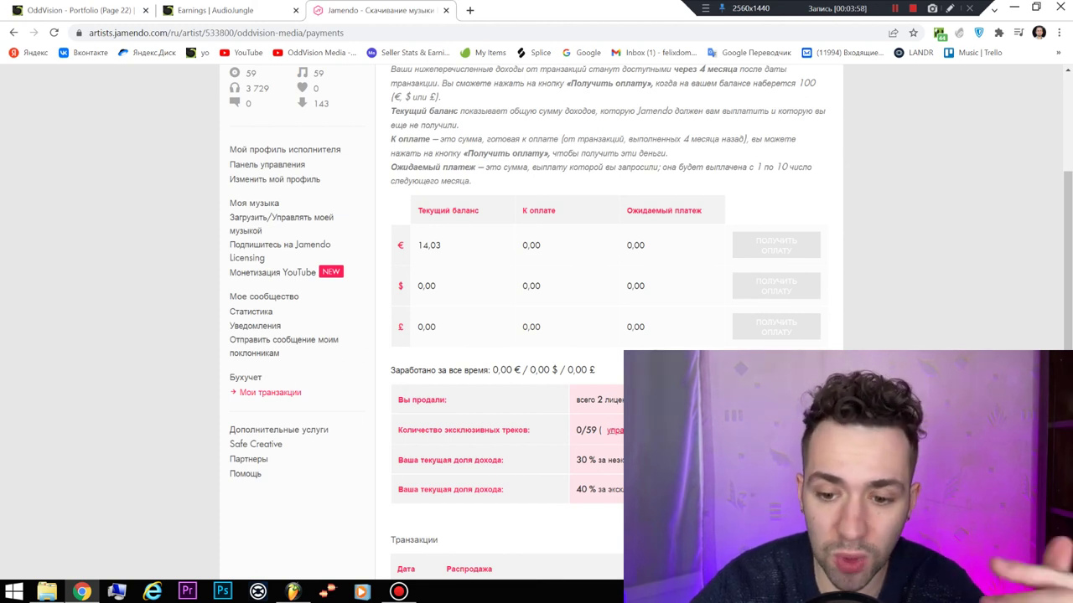
scroll(502, 410, down, 2)
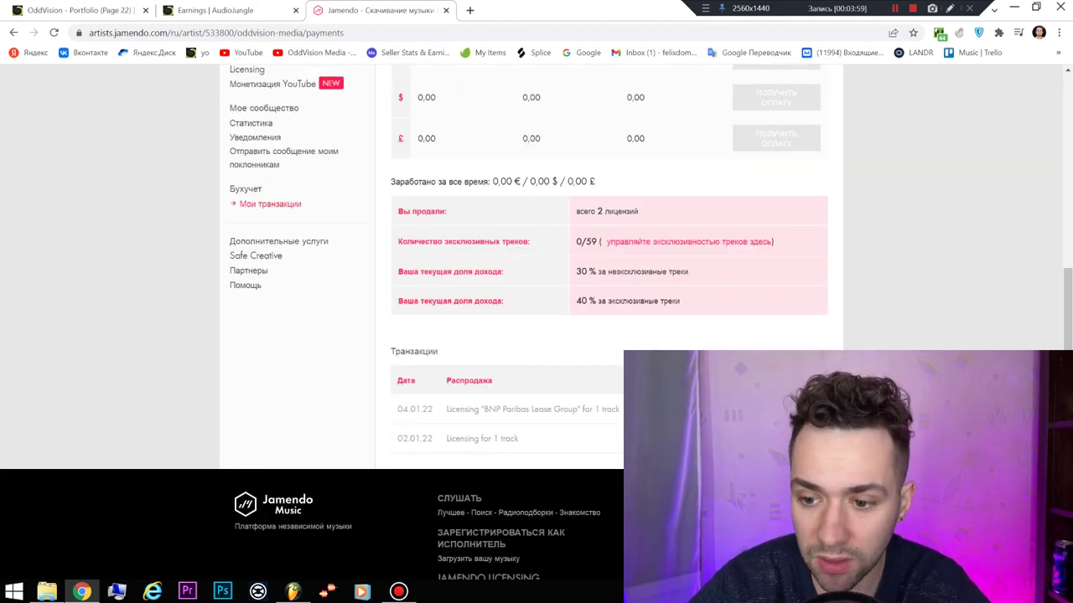
scroll(486, 378, up, 3)
scroll(371, 156, up, 1)
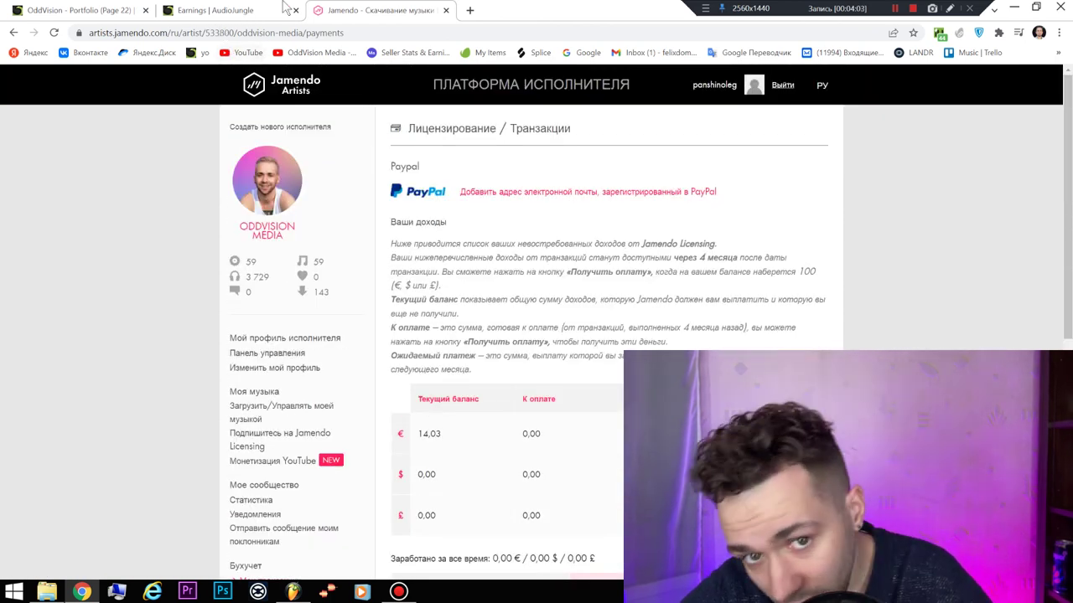
Go from the AudioJungle Earnings tab to the Portfolio page 22 tab
click(239, 9)
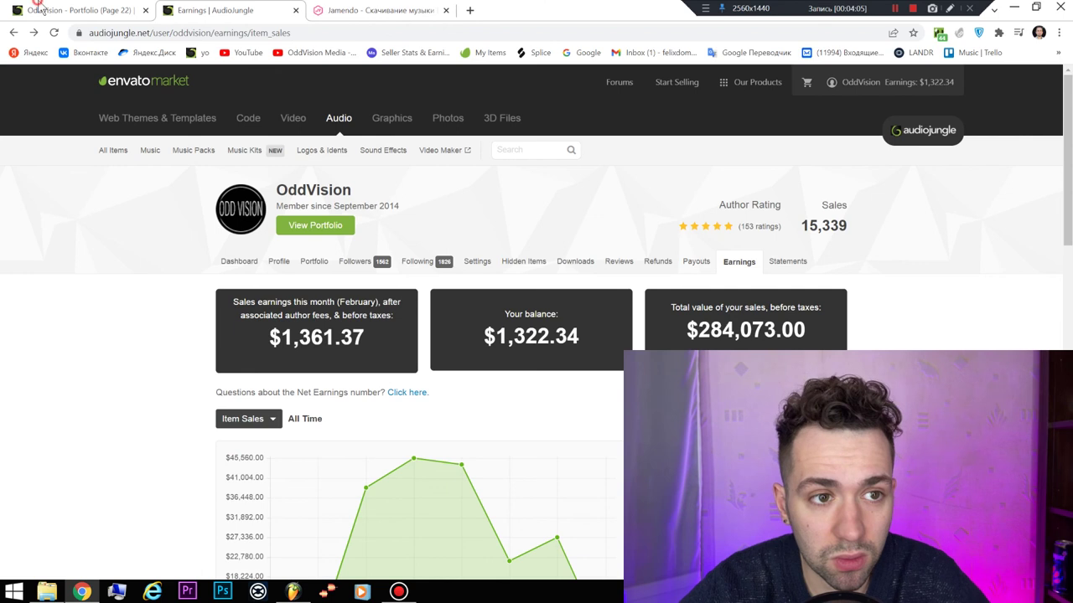
key(ctrl+1)
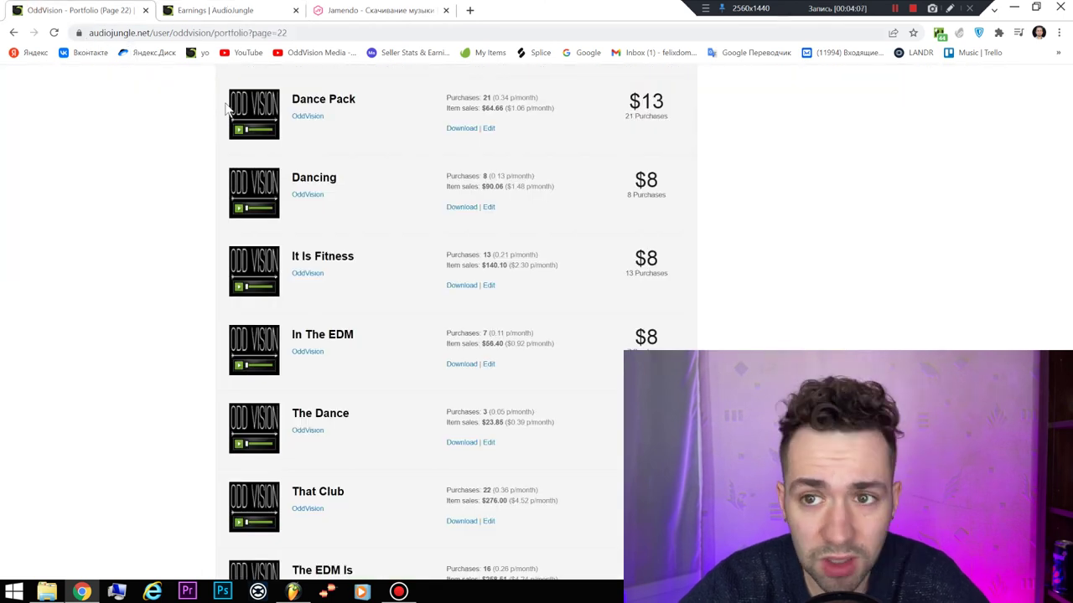